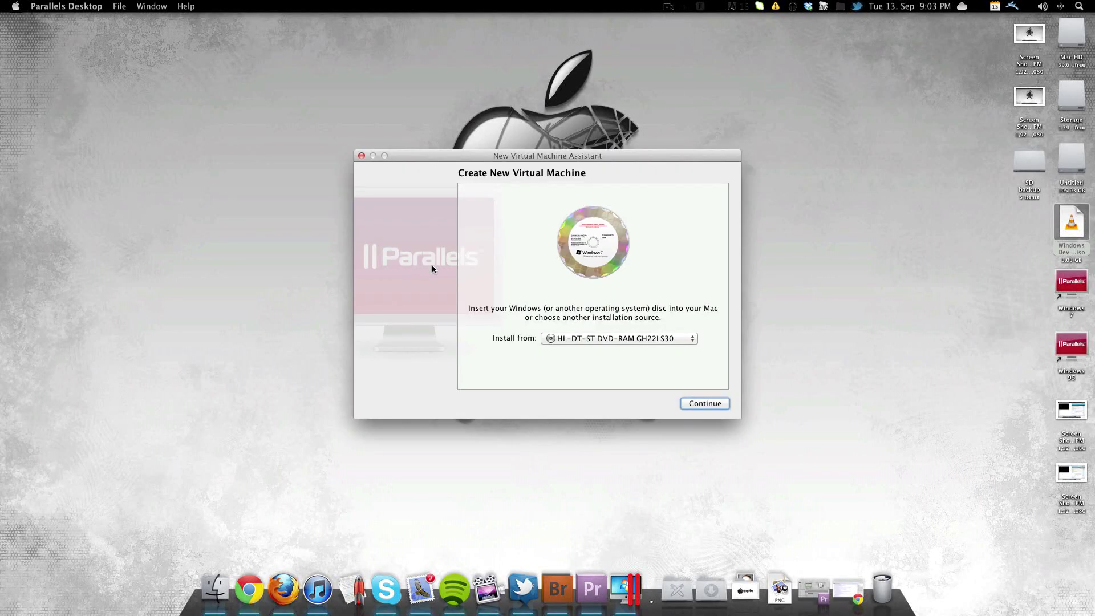
Choose the WindowsDeveloperPreview .iso on the Desktop as the installation source
left_click(601, 344)
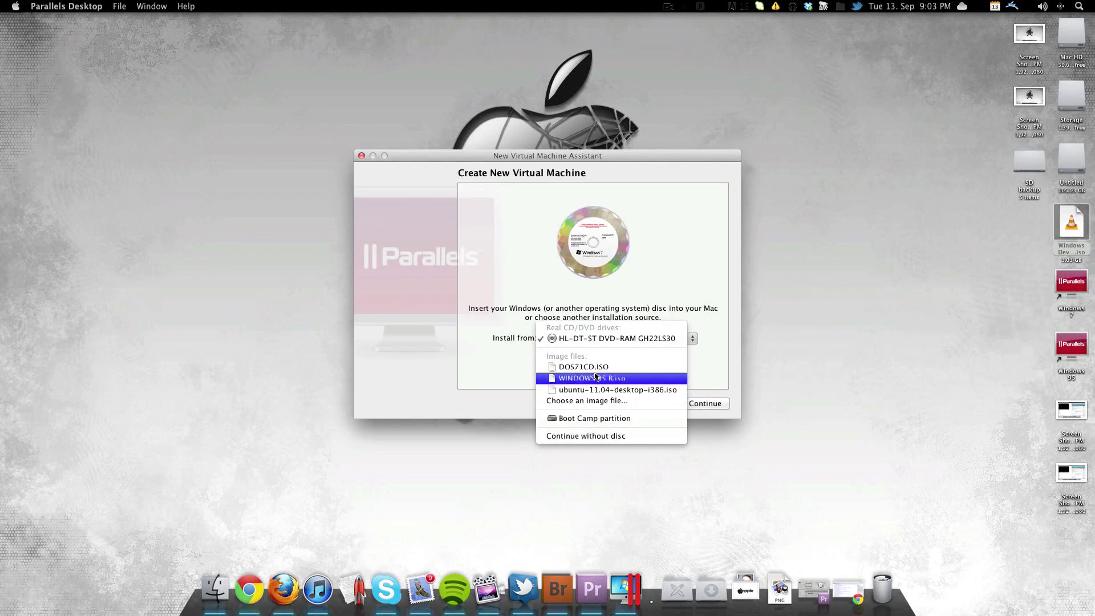
left_click(595, 402)
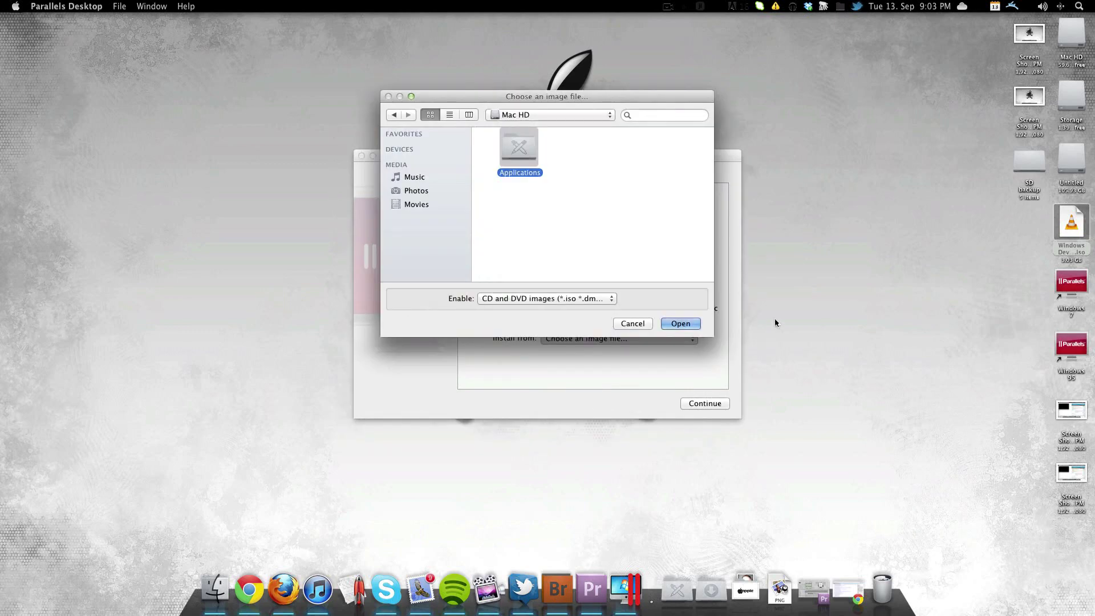
left_click(429, 159)
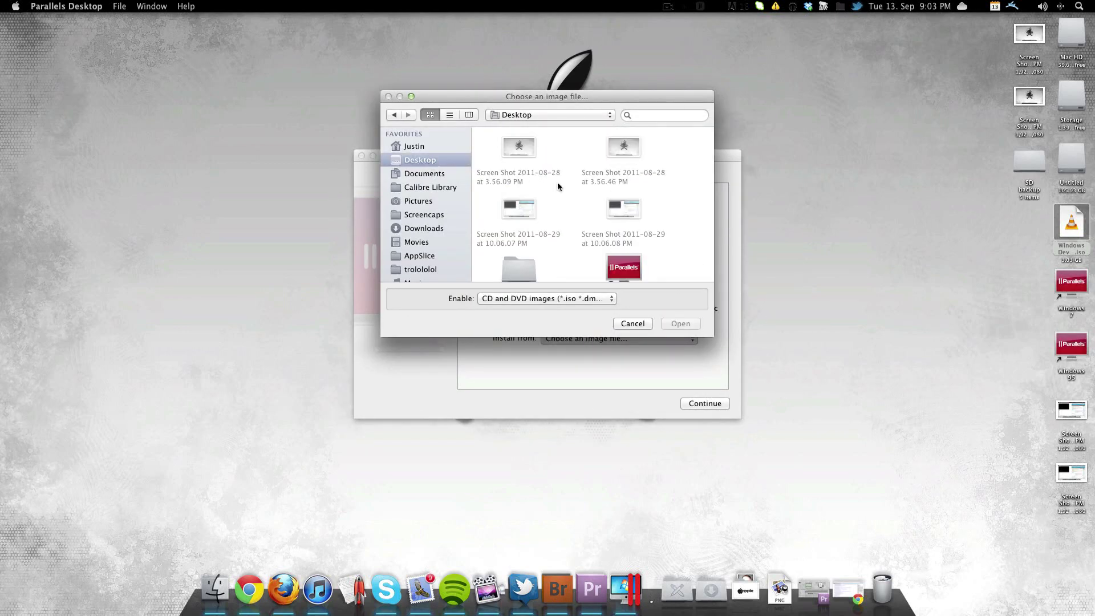
scroll(622, 202, "down", 1)
double_click(624, 245)
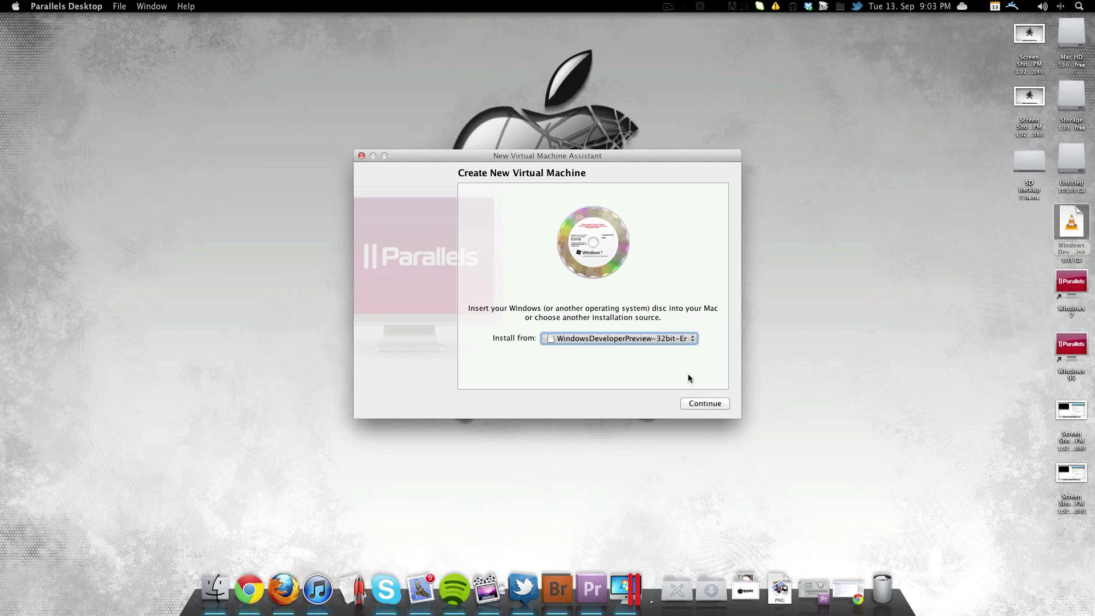
left_click(704, 404)
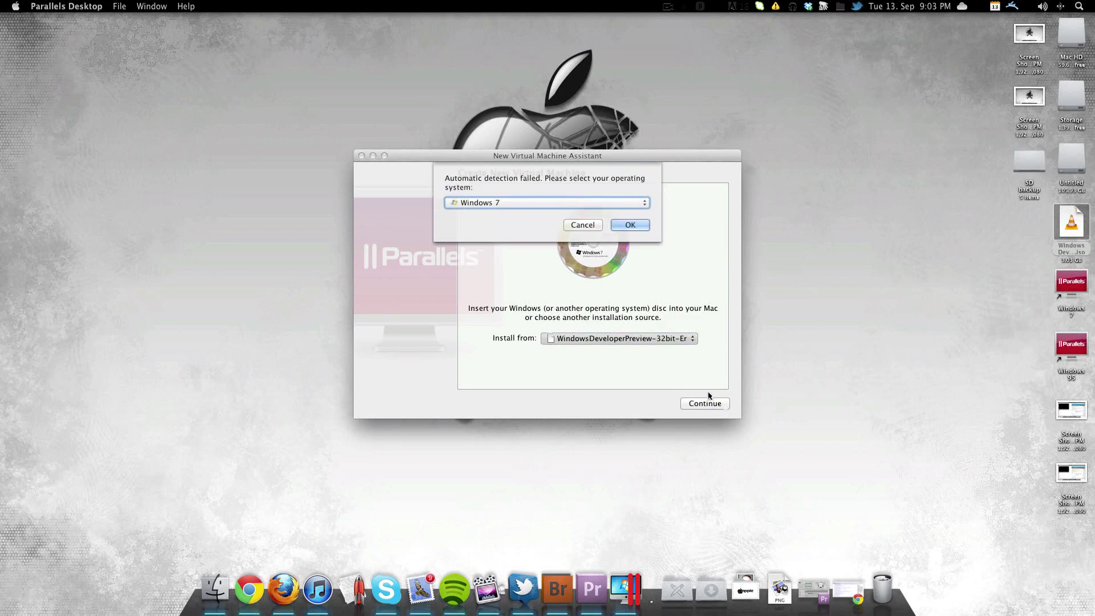
Keep Windows 7 as the operating system type and confirm
left_click(578, 204)
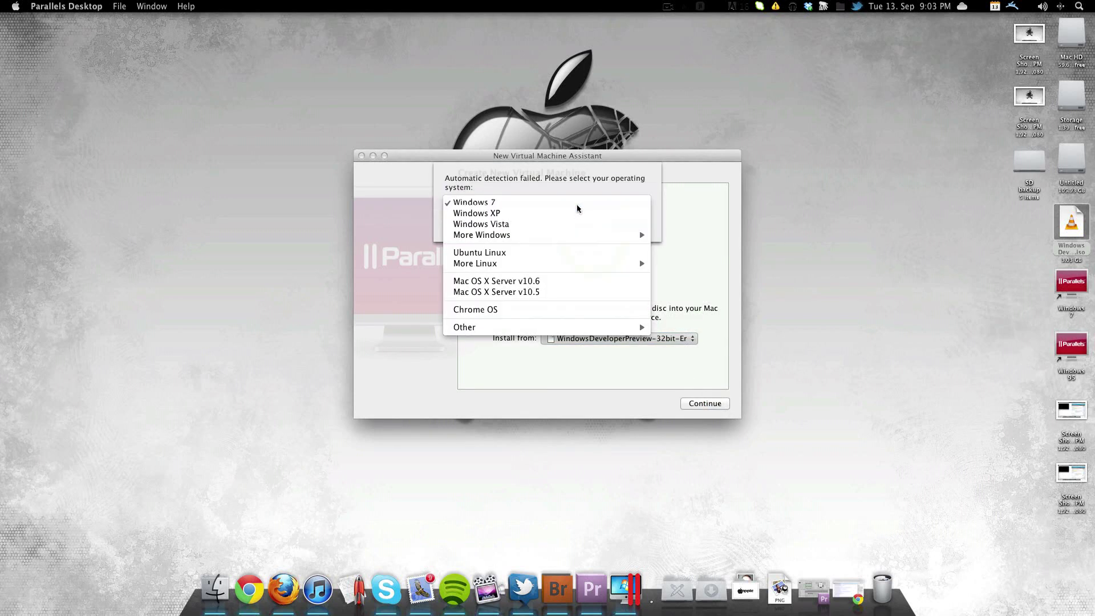
left_click(577, 205)
left_click(629, 223)
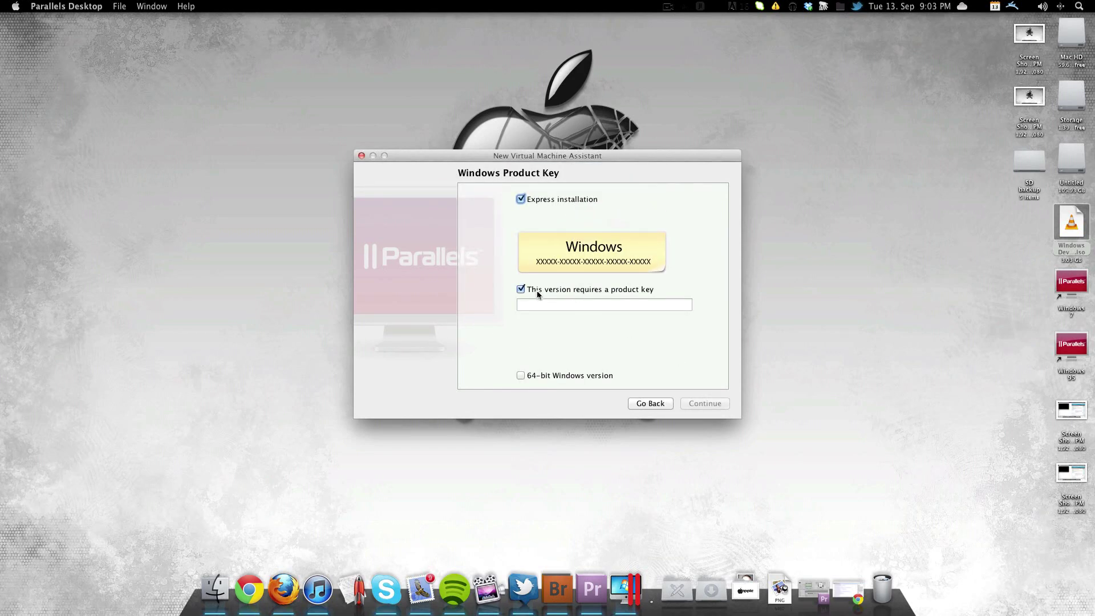
Skip the product key and set Windows to run like a PC
left_click(536, 293)
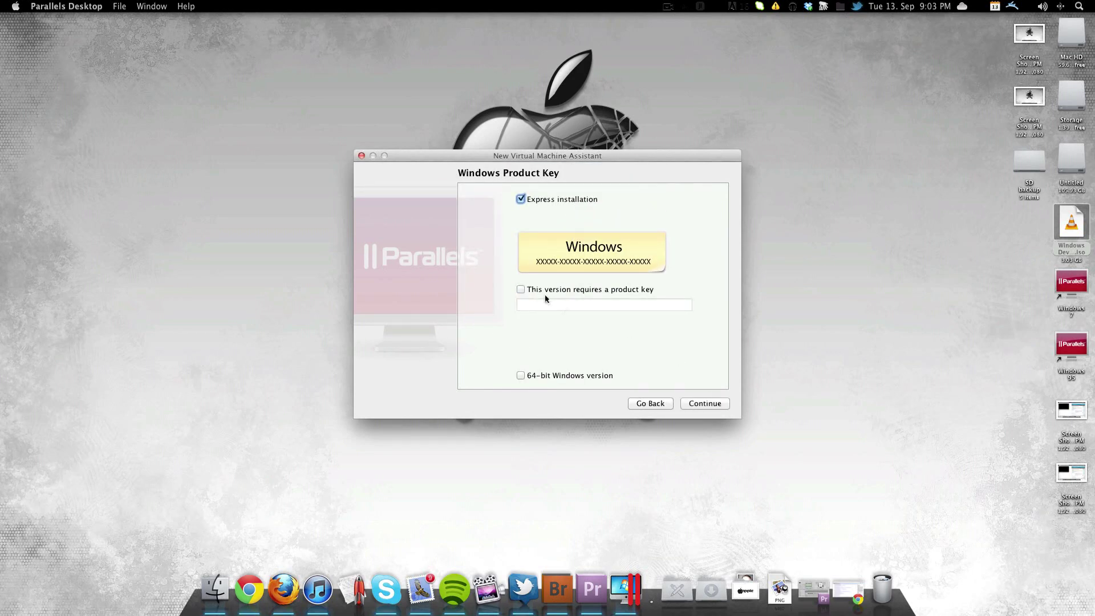
left_click(708, 405)
key("Down")
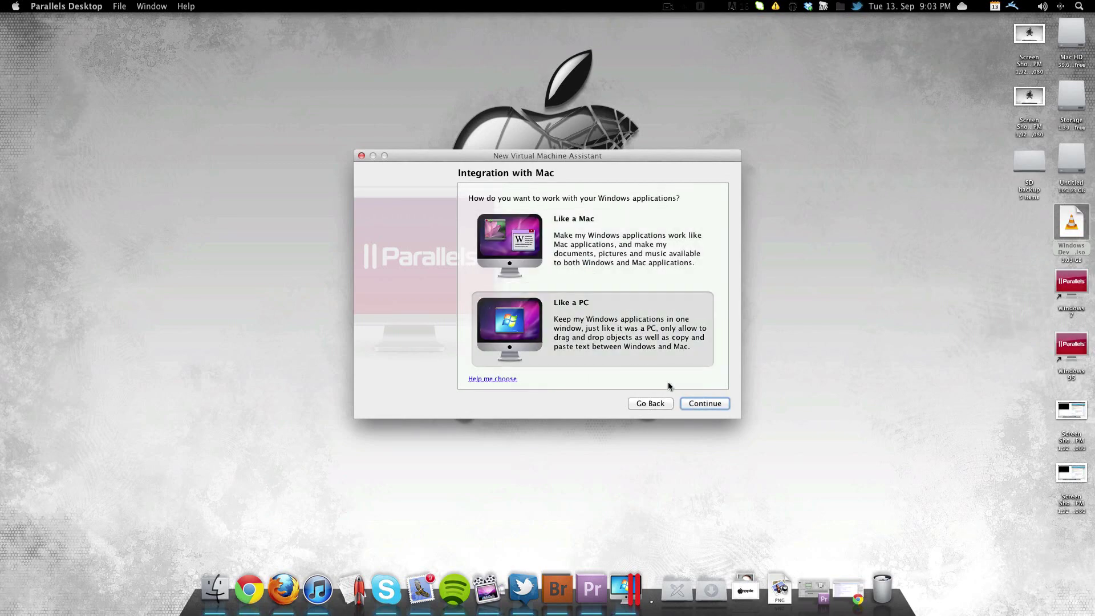
left_click(693, 404)
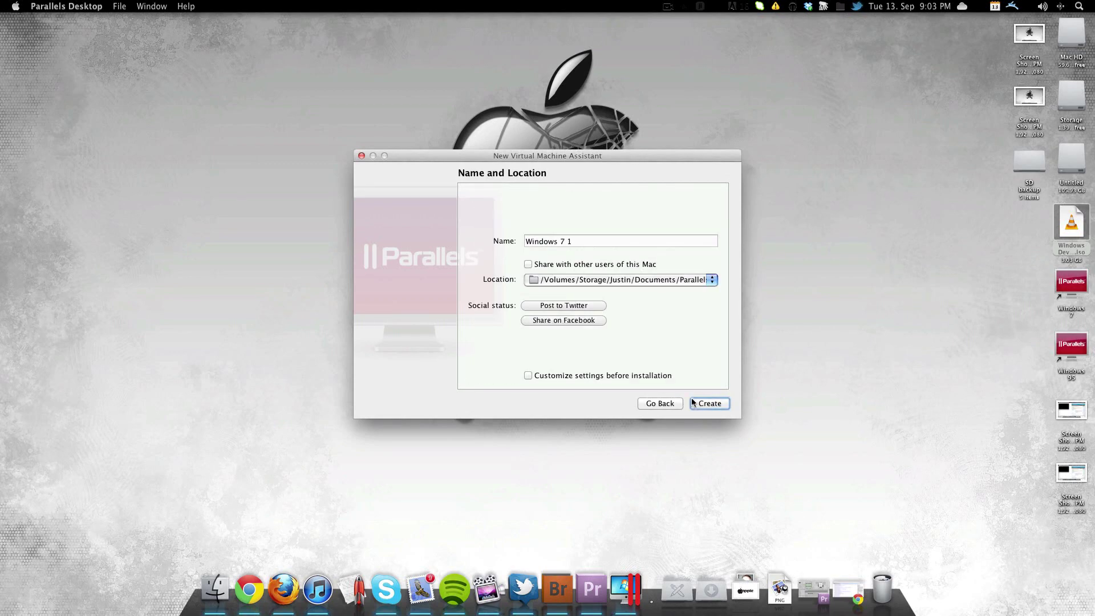
Name the VM 'Windows 8 Dev Preview', share it, and create it despite low disk space
left_click(571, 243)
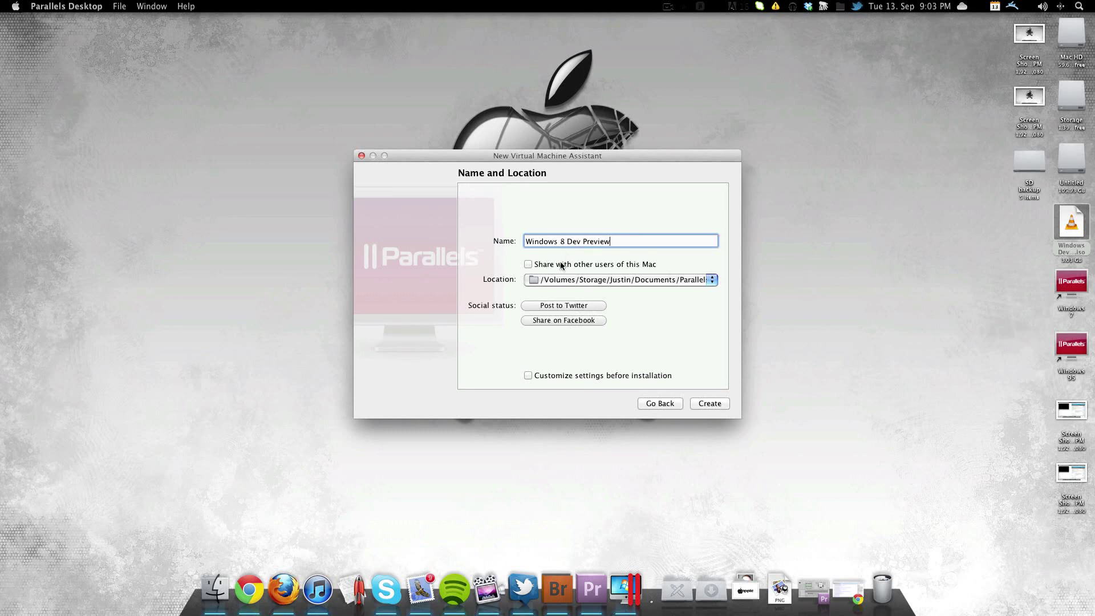
left_click(560, 265)
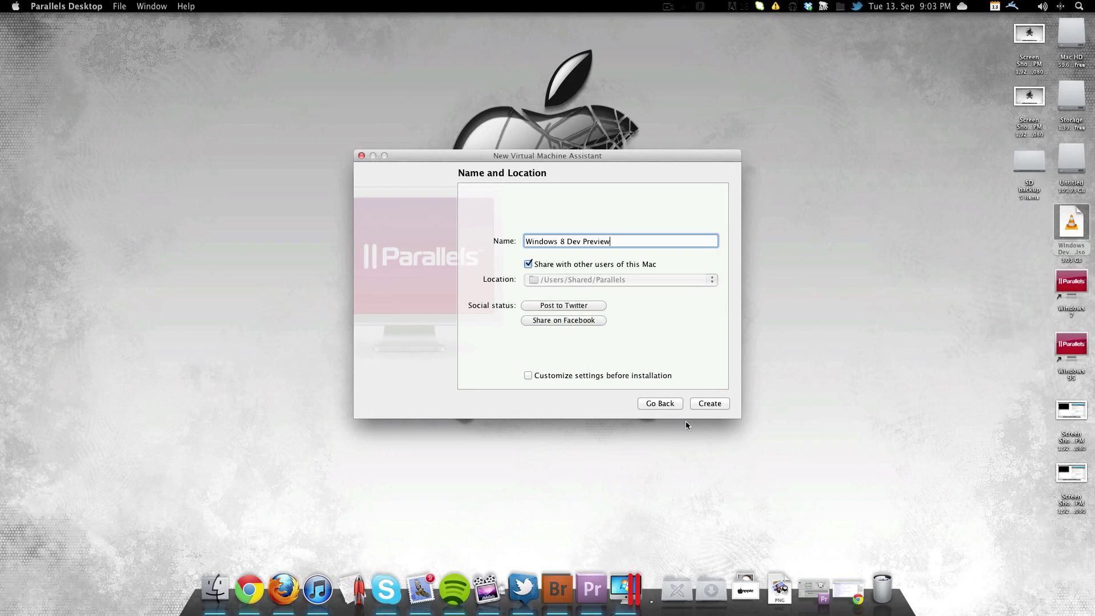
left_click(710, 403)
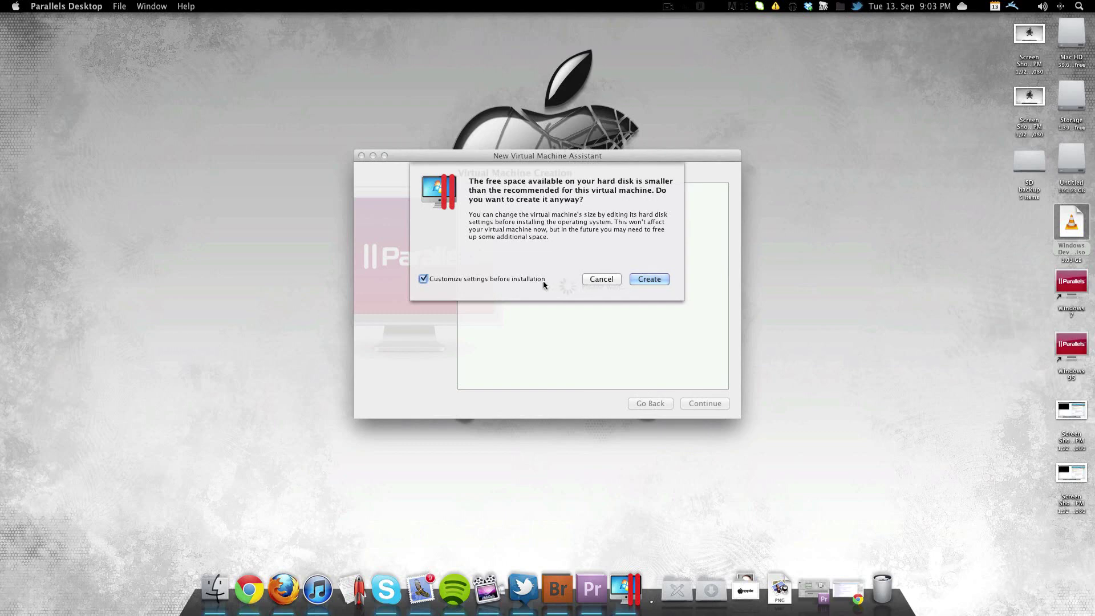
left_click(655, 279)
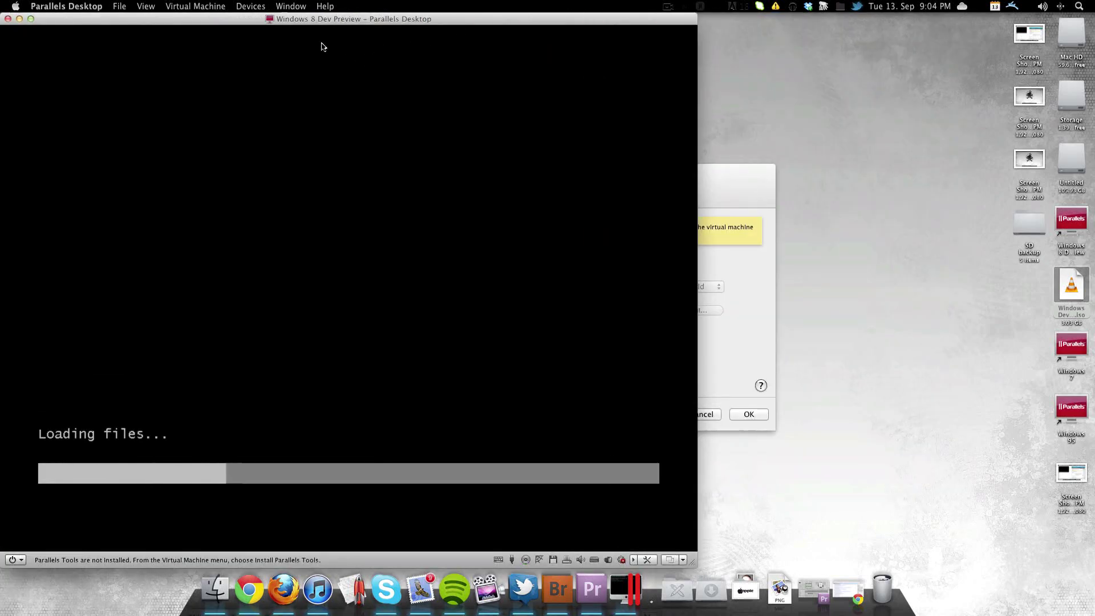
Browse the Virtual Machine menu options while Windows setup runs
left_click(195, 6)
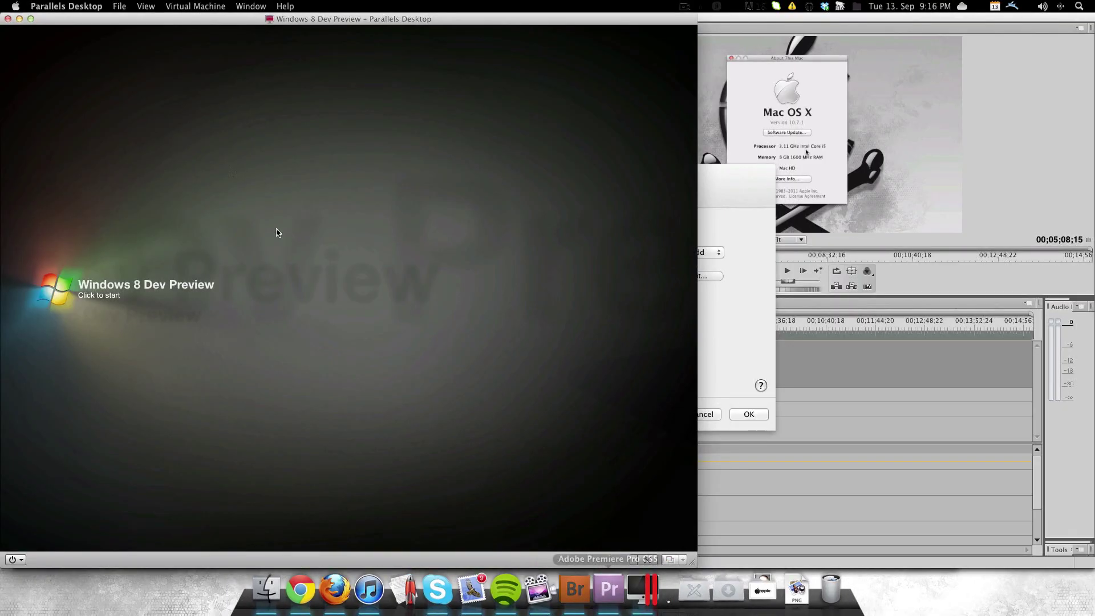
Start the Windows 8 Dev Preview VM and switch it to View > Full Screen
left_click(67, 302)
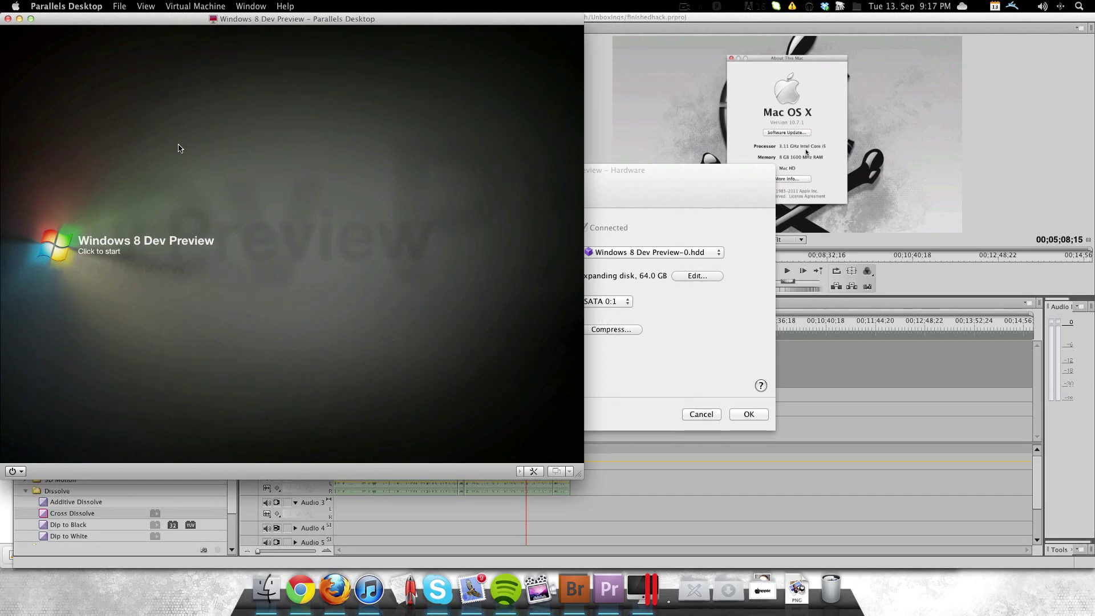
left_click(115, 234)
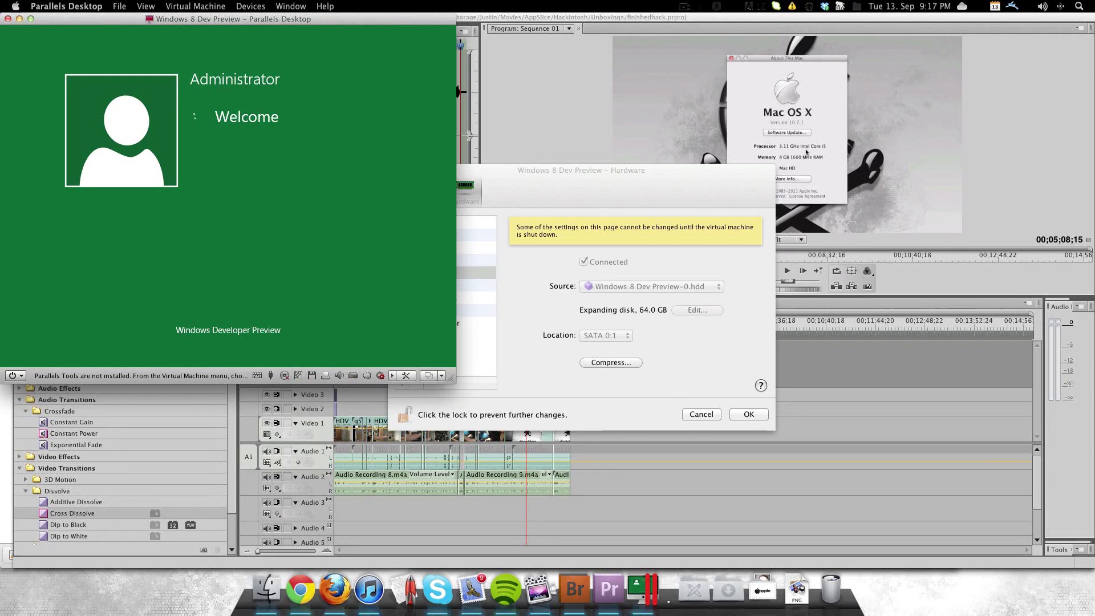
left_click(194, 6)
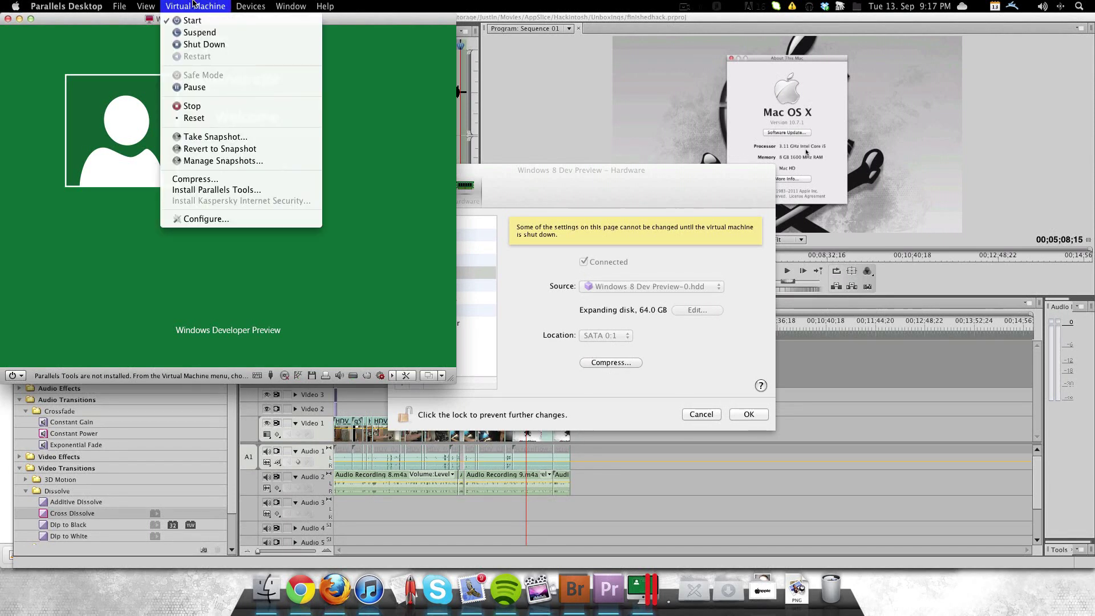
mouse_move(147, 6)
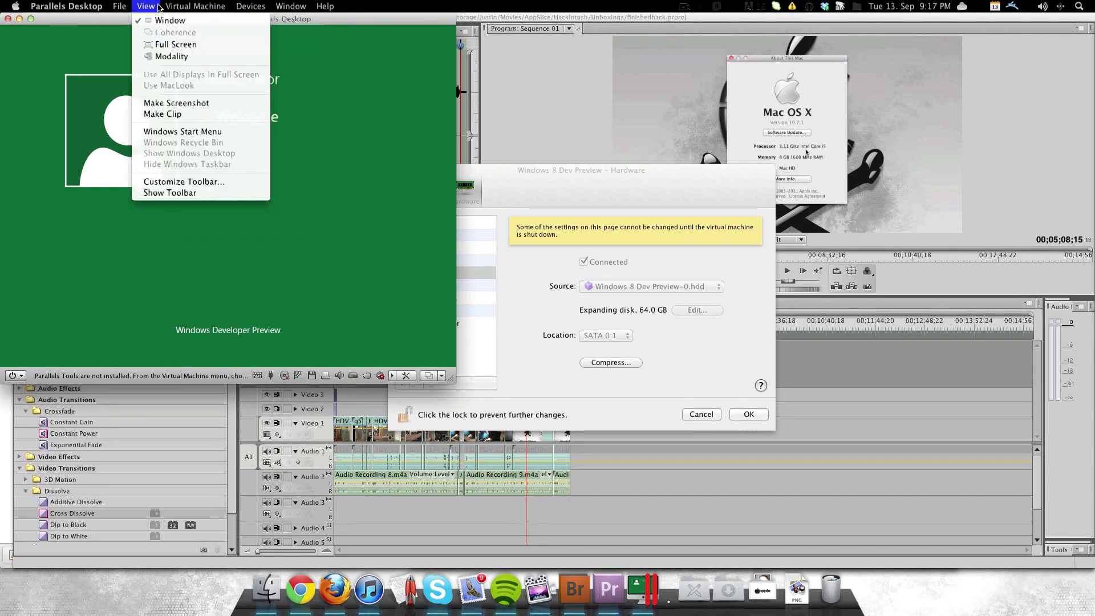
left_click(158, 45)
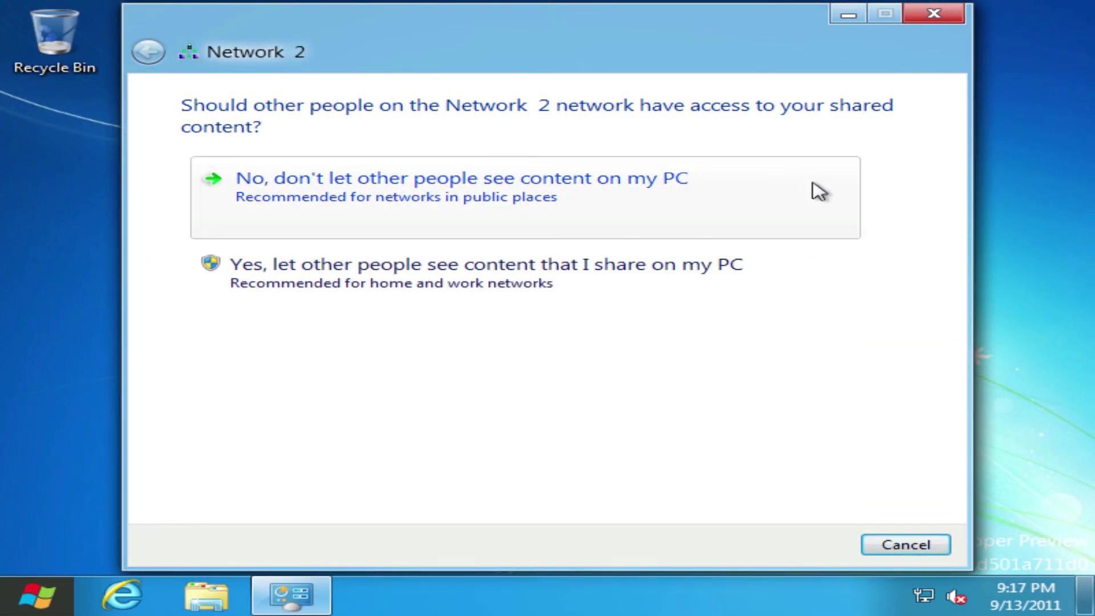
Decline Network 2 sharing and set the screen resolution to 1920 × 1200, keeping the changes
left_click(752, 178)
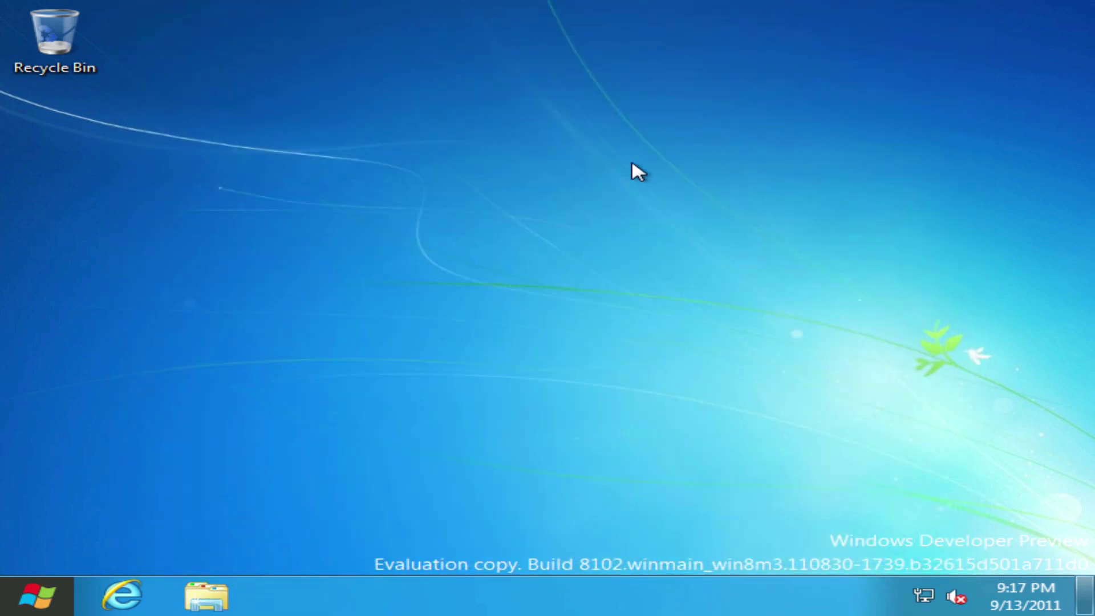
right_click(632, 163)
left_click(705, 335)
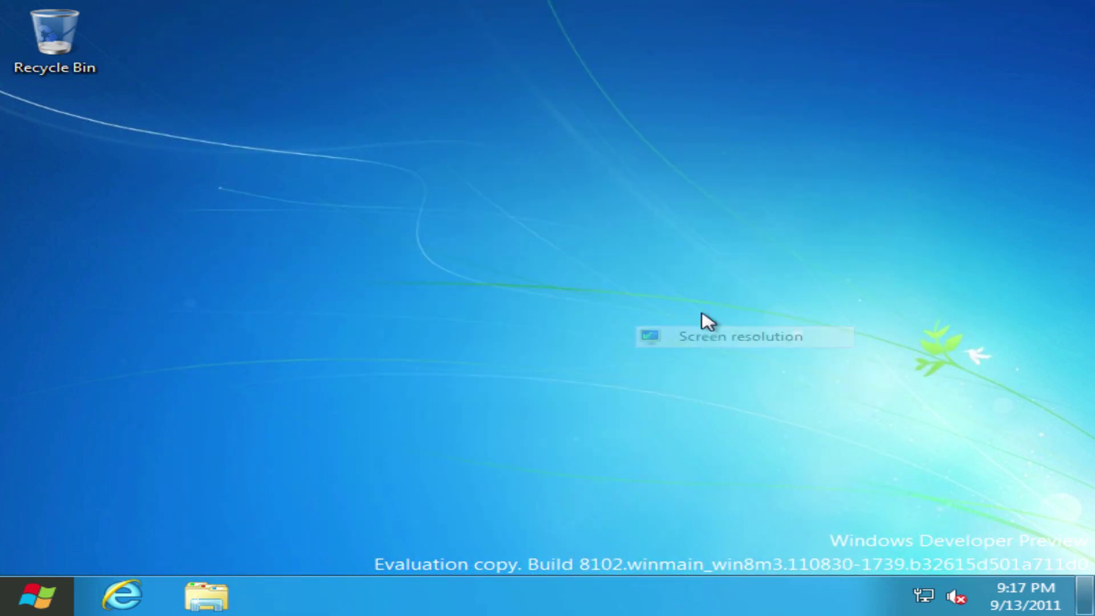
left_click(403, 298)
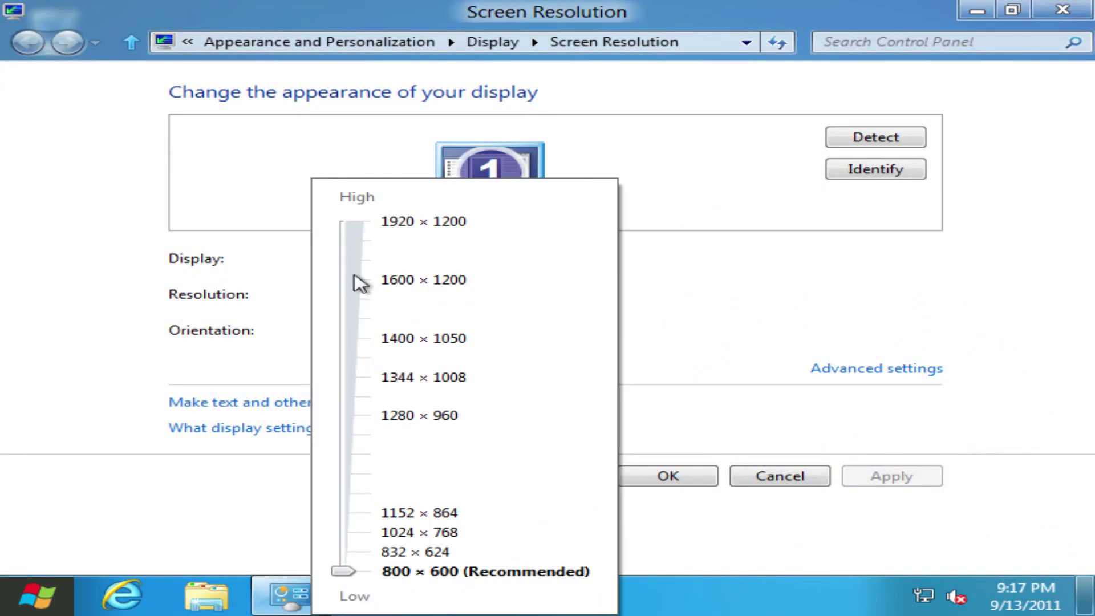
left_click(355, 220)
left_click(701, 481)
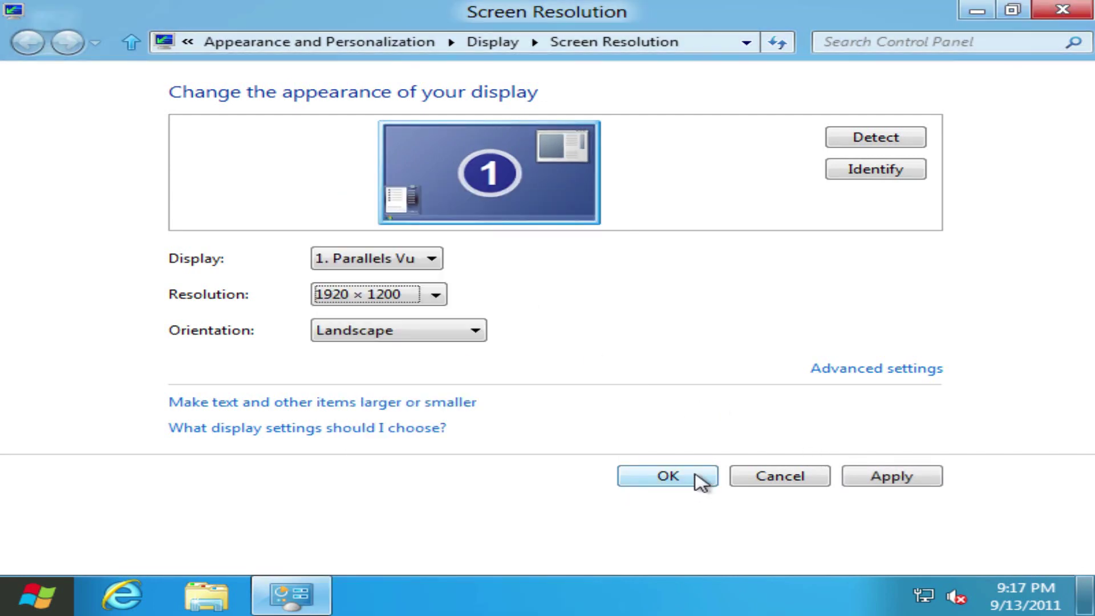
left_click(700, 481)
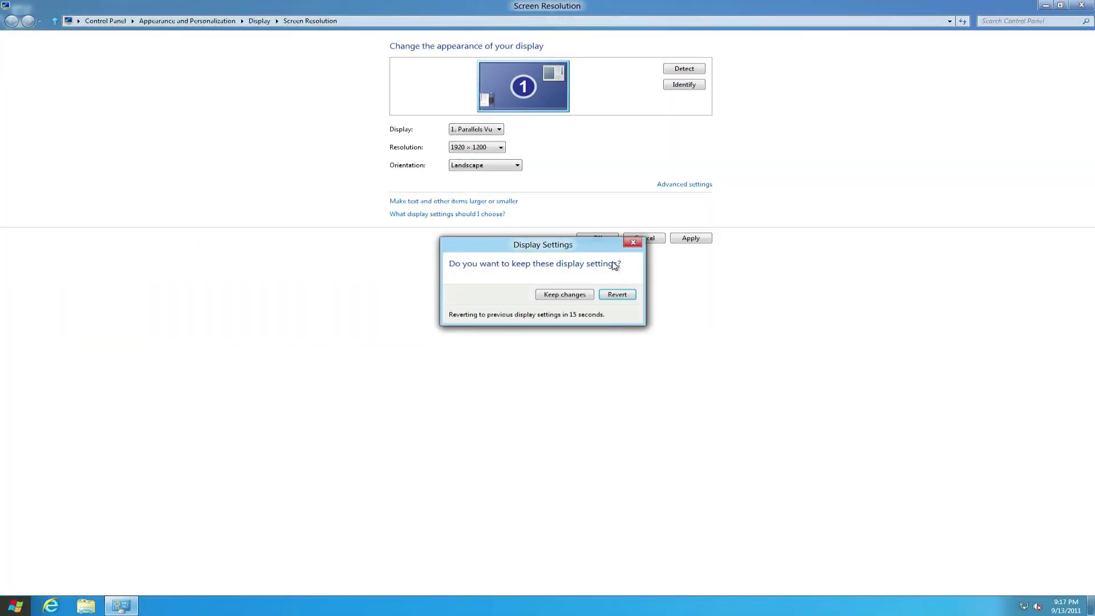
left_click(574, 295)
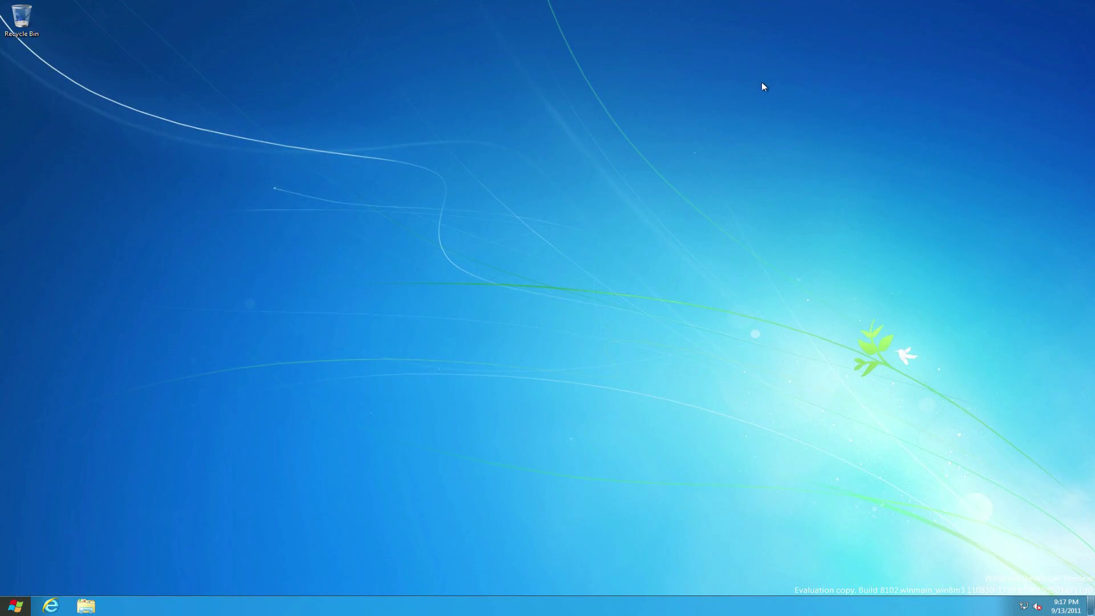
left_click_drag(727, 98, 839, 203)
Return from Mission Control to the full-screen VM and bring up the Metro Start screen
key("ctrl+Up")
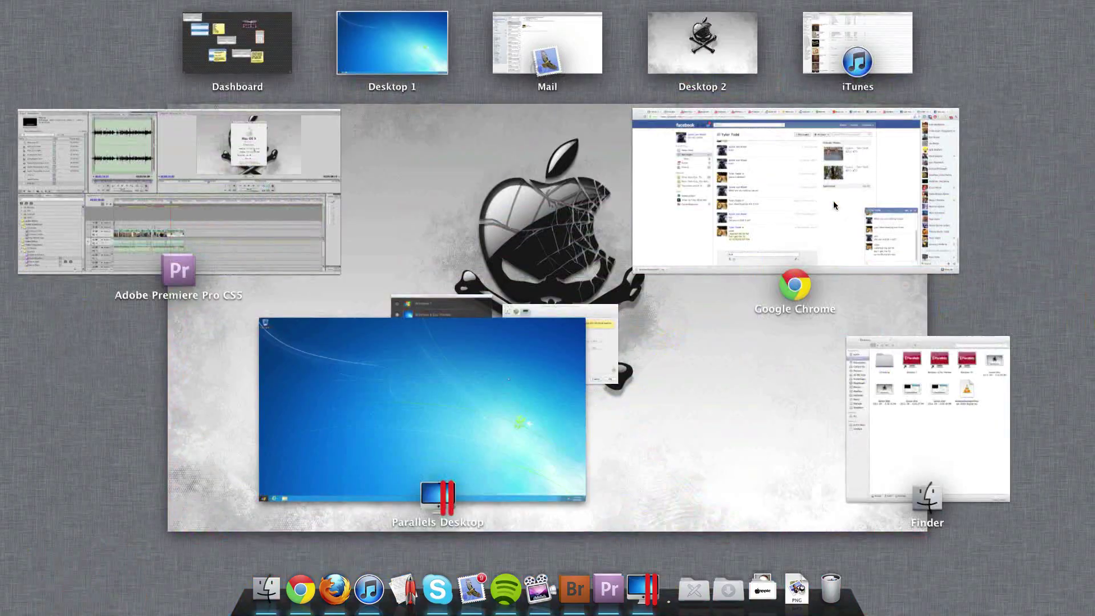
left_click(543, 436)
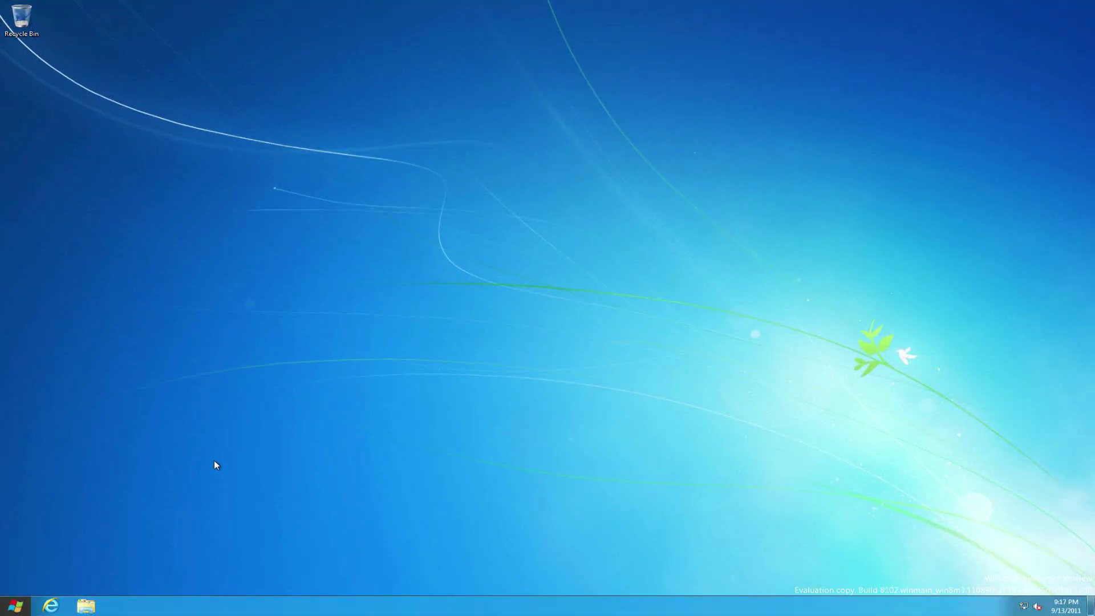
mouse_move(1, 610)
left_click(16, 605)
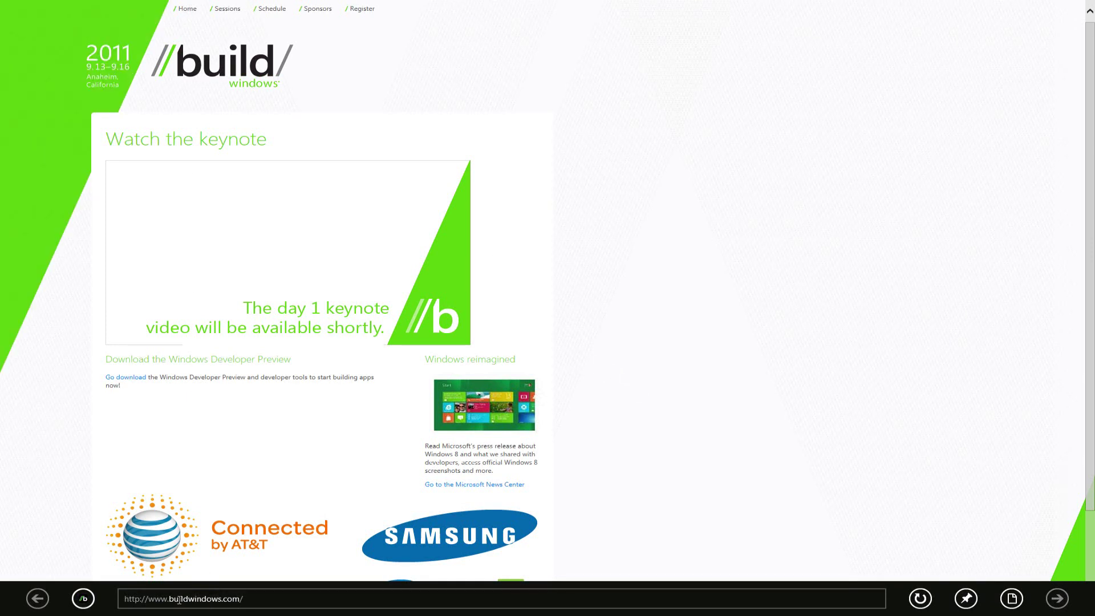
key("super")
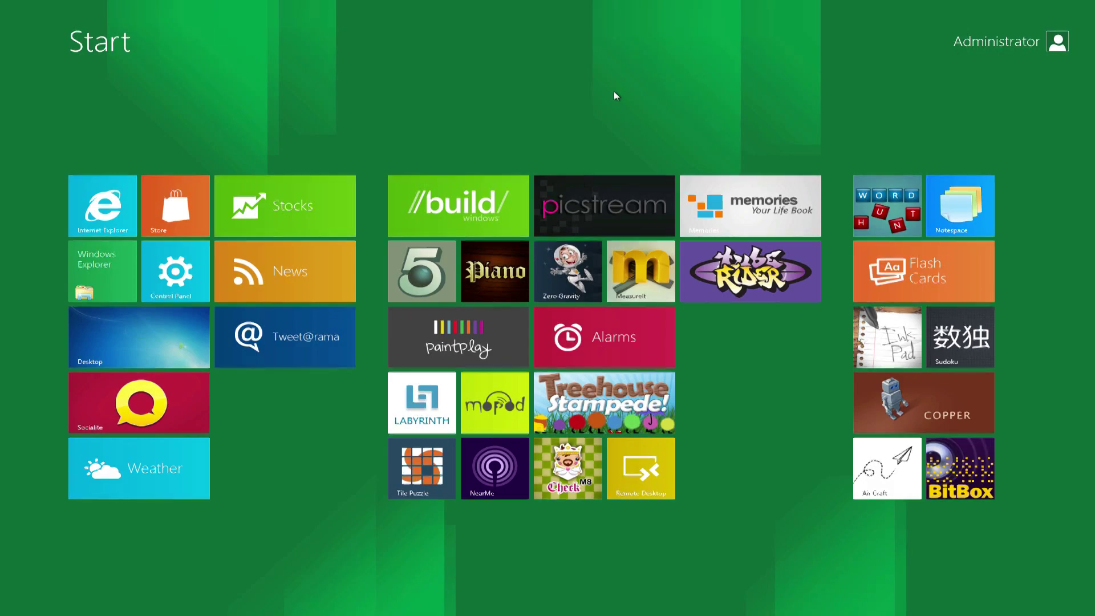
Flip briefly to the build page, then show the Mac's Mission Control overview
key("super")
key("super")
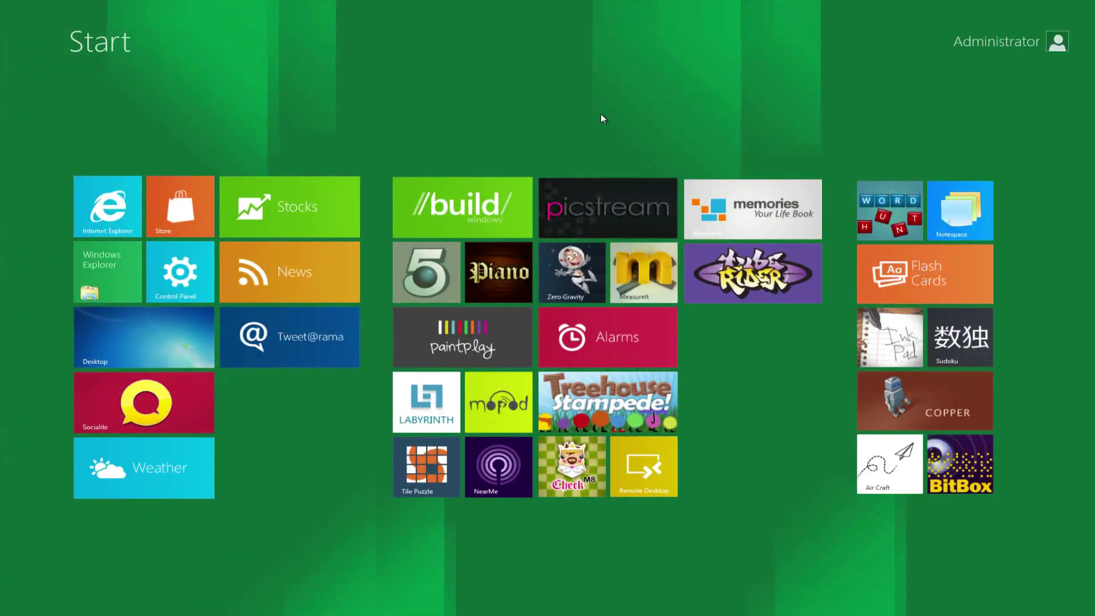
key("ctrl+Up")
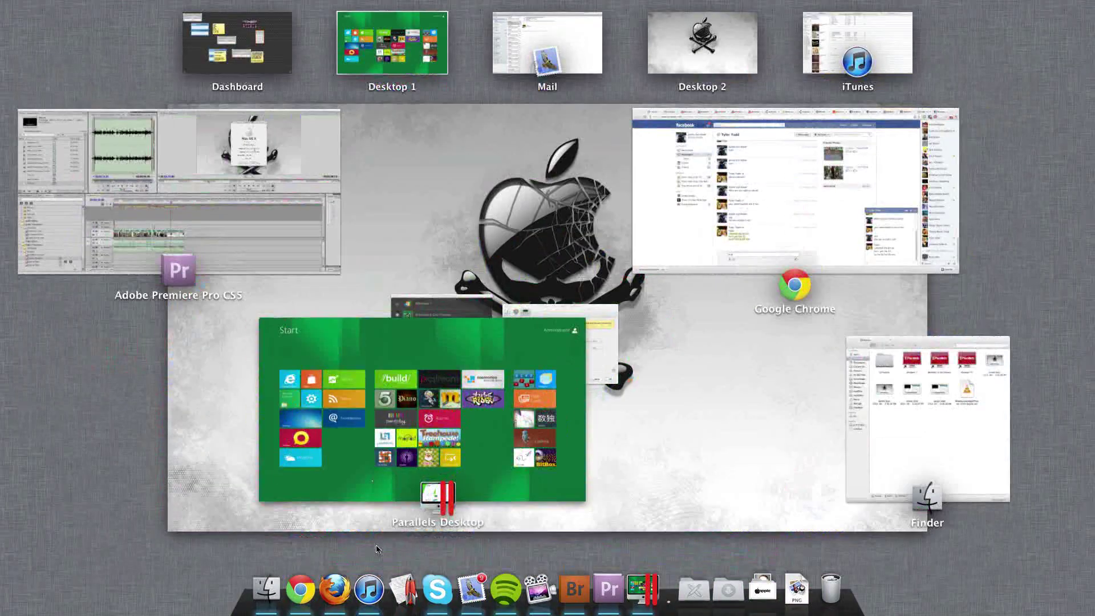